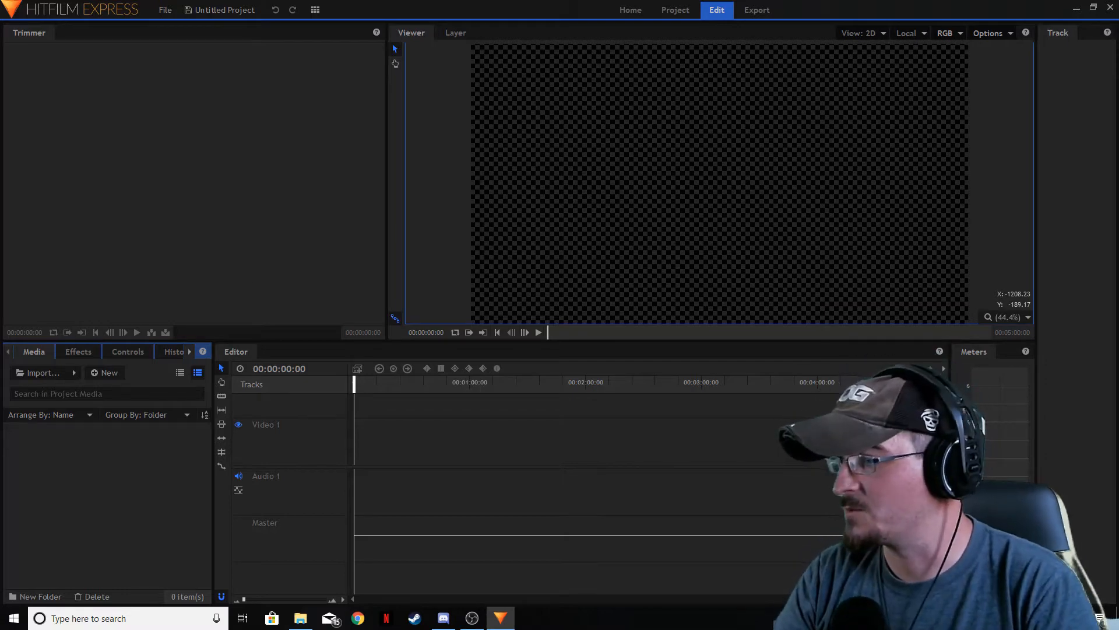
- Import 20190808_160532.mp4 and Mic Audio Only.mp4 from the file browser into the project media, then close the file browser
{"action": "key", "text": "alt+Tab"}
{"action": "left_click_drag", "start_coordinate": [741, 379], "coordinate": [116, 454]}
{"action": "left_click_drag", "start_coordinate": [758, 443], "coordinate": [161, 529]}
{"action": "key", "text": "alt+F4"}
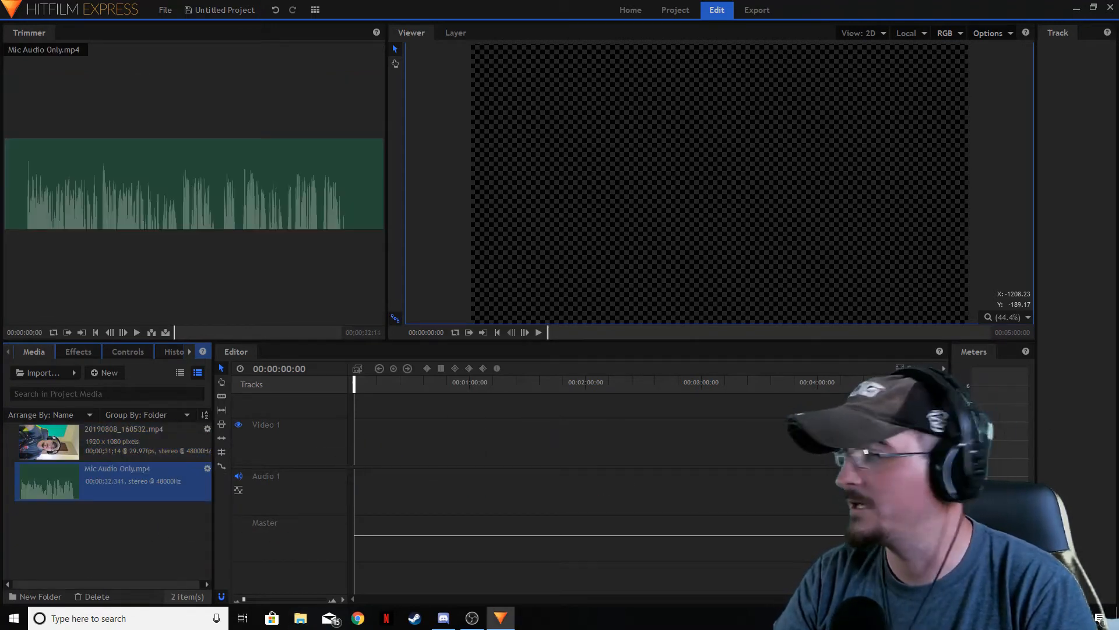
- Place the 20190808_160532.mp4 clip at the start of the Video 1 track
{"action": "left_click", "coordinate": [121, 439]}
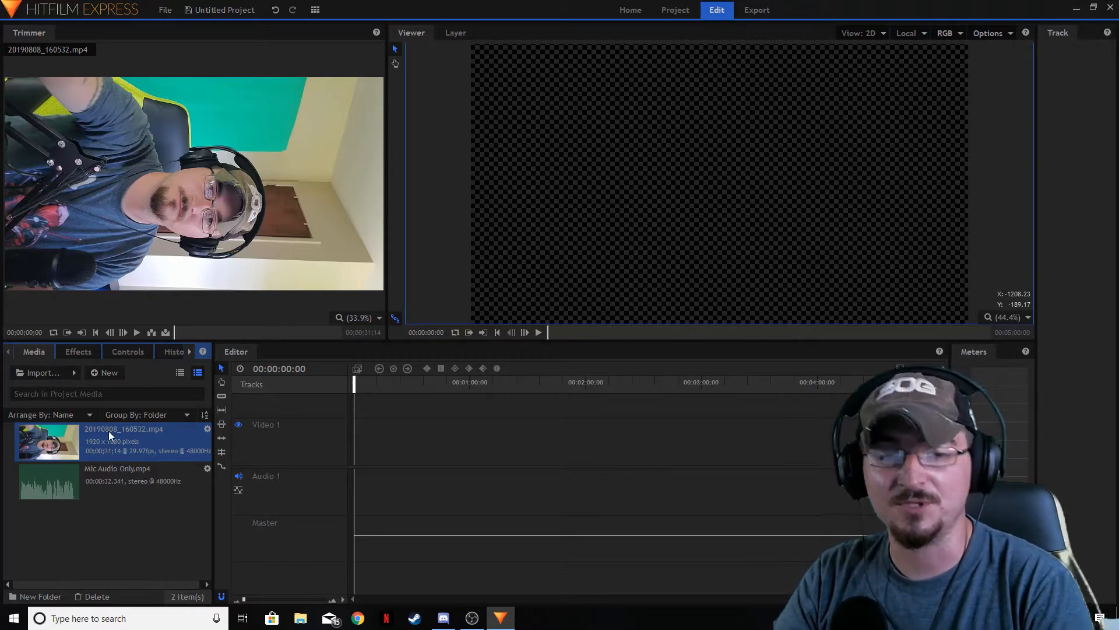
{"action": "left_click_drag", "start_coordinate": [105, 432], "coordinate": [356, 442]}
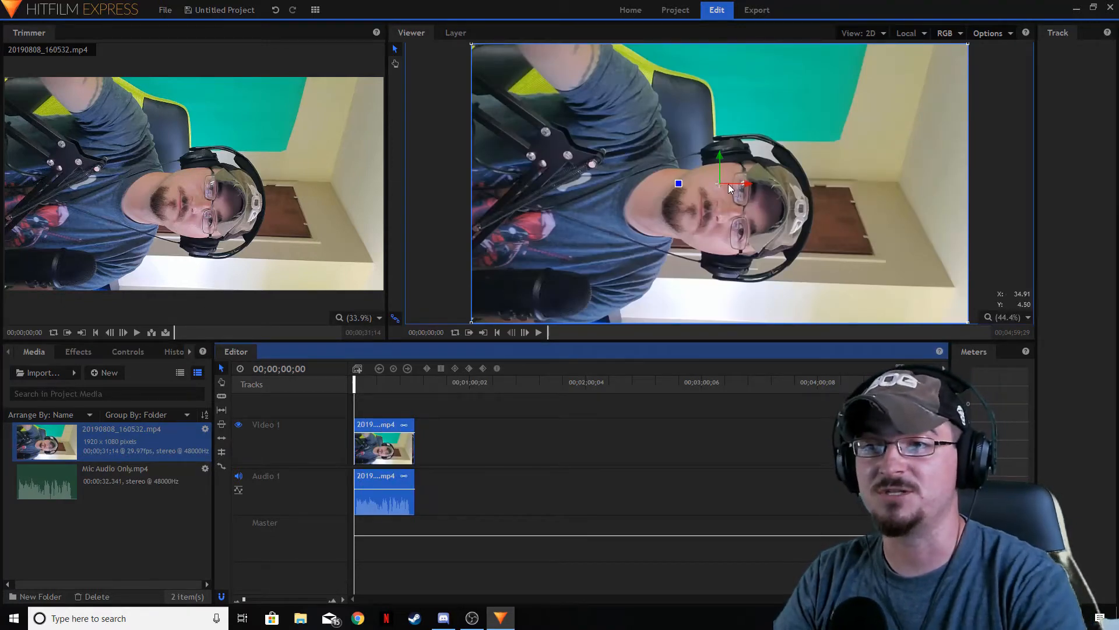
{"action": "right_click", "coordinate": [387, 426]}
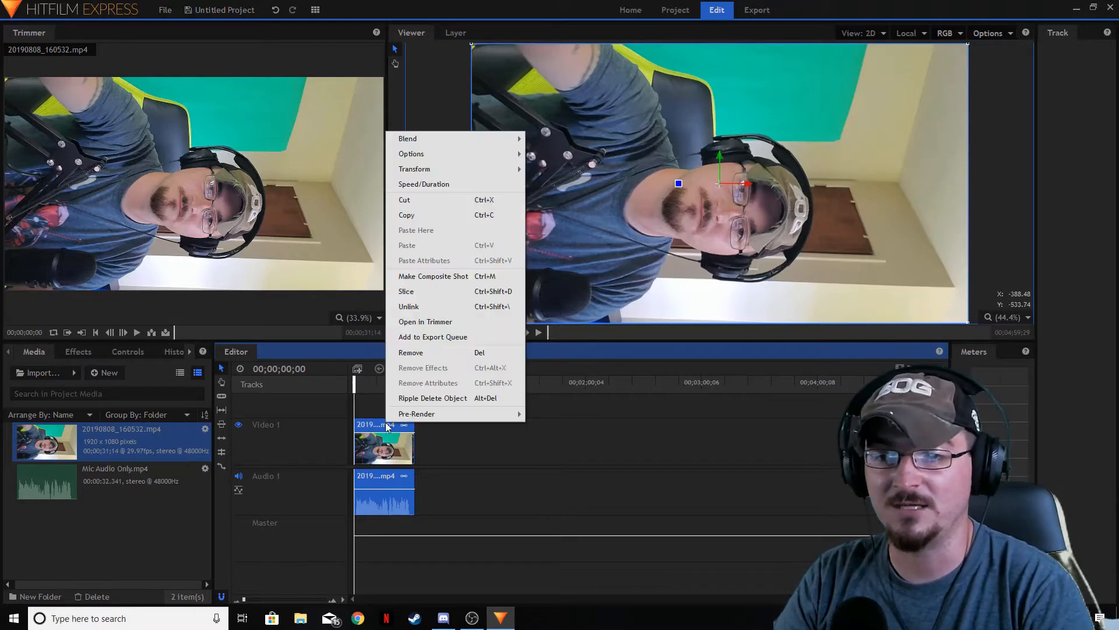
{"action": "left_click", "coordinate": [286, 420]}
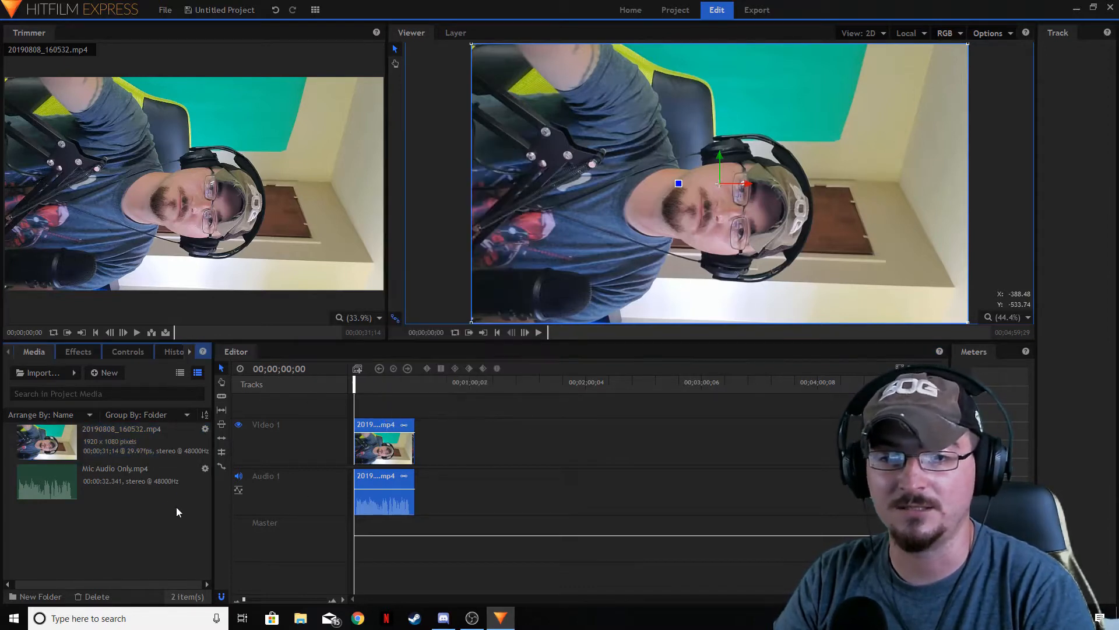
- Set the video clip's Z rotation to -90 degrees in its Transform properties
{"action": "left_click", "coordinate": [385, 428]}
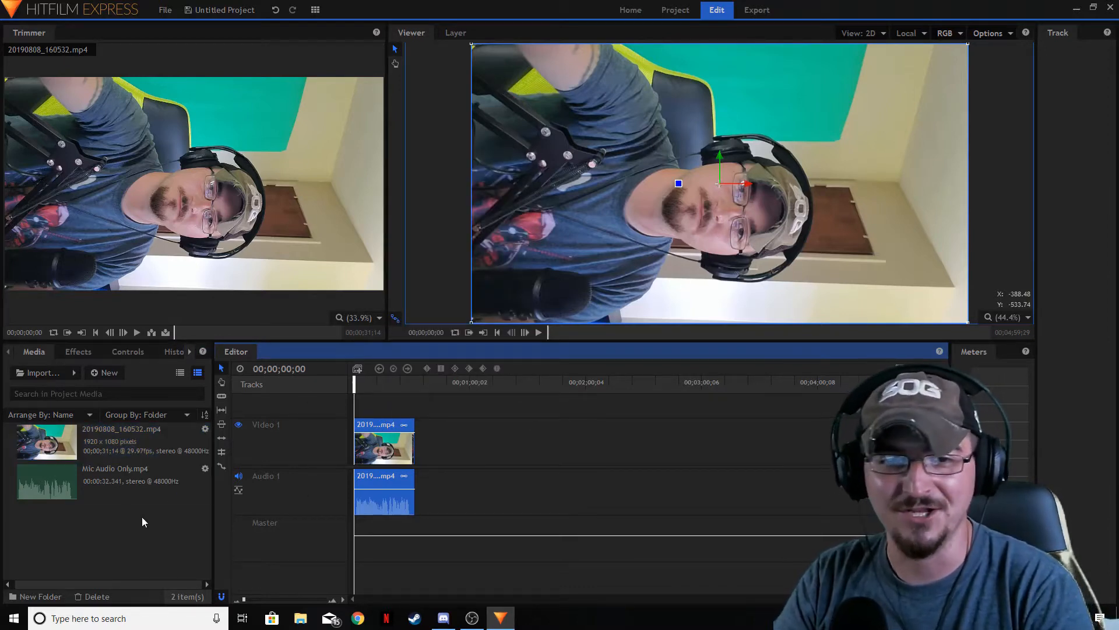
{"action": "left_click", "coordinate": [124, 352]}
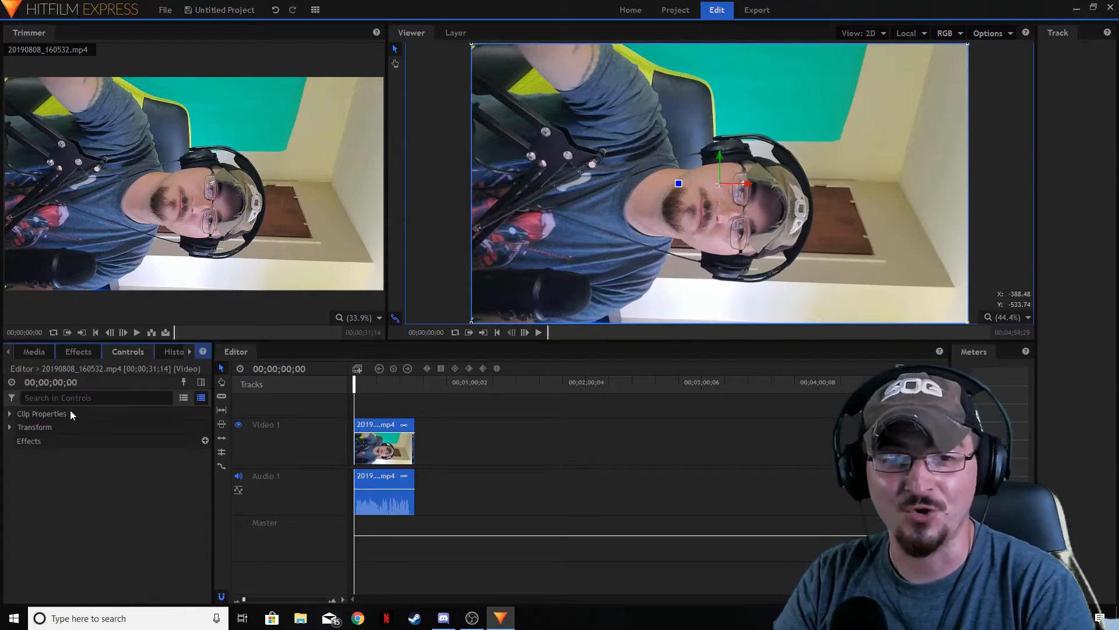
{"action": "left_click", "coordinate": [9, 427]}
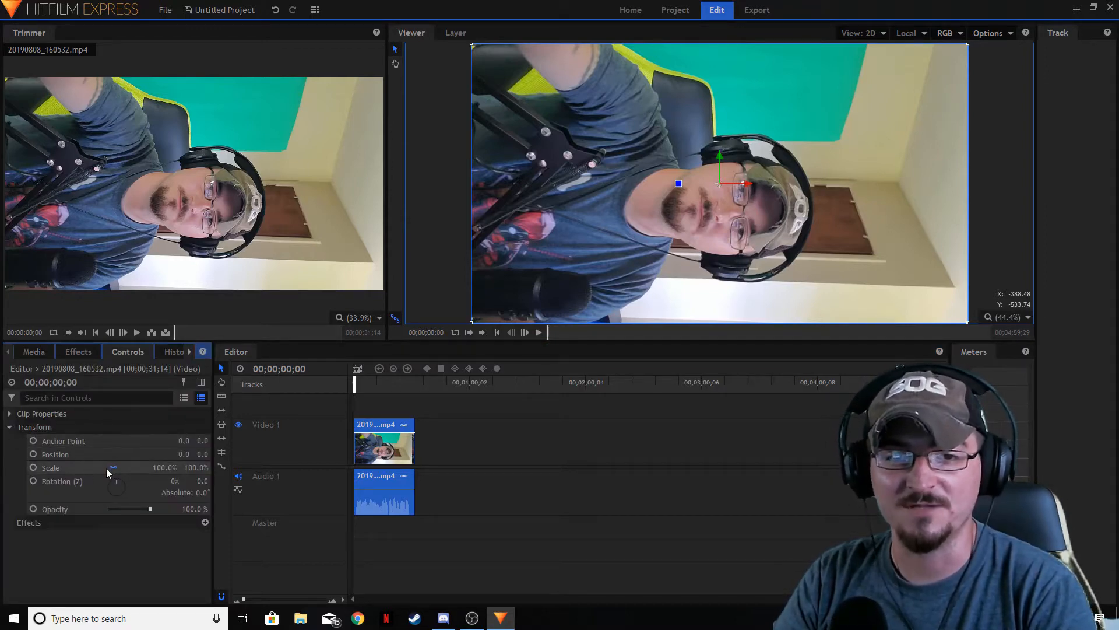
{"action": "left_click", "coordinate": [203, 480]}
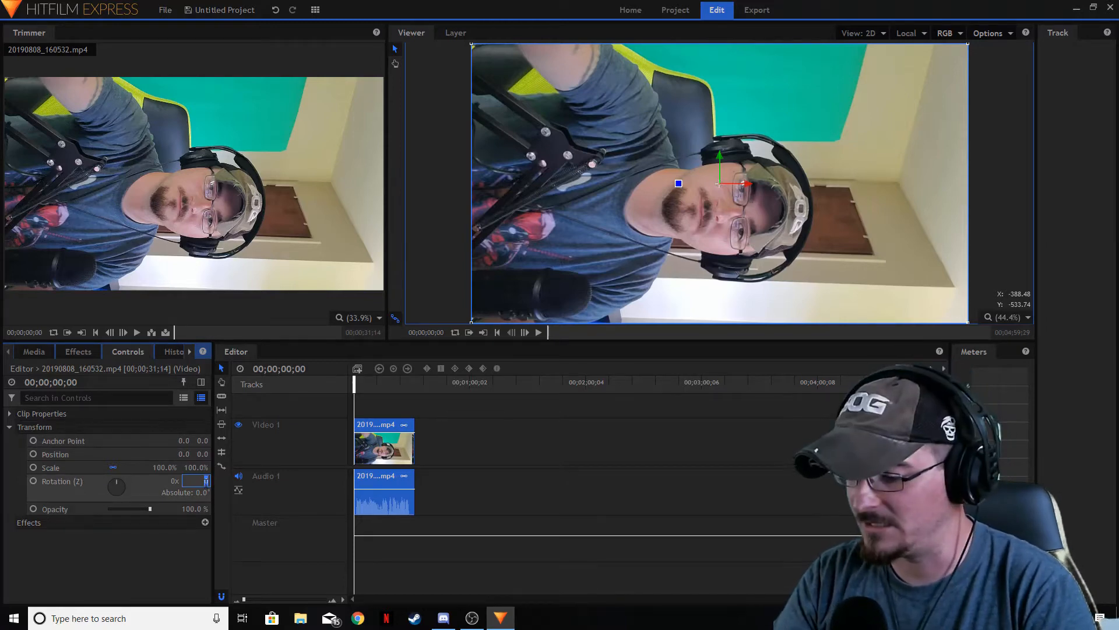
{"action": "type", "text": "-90"}
{"action": "key", "text": "Return"}
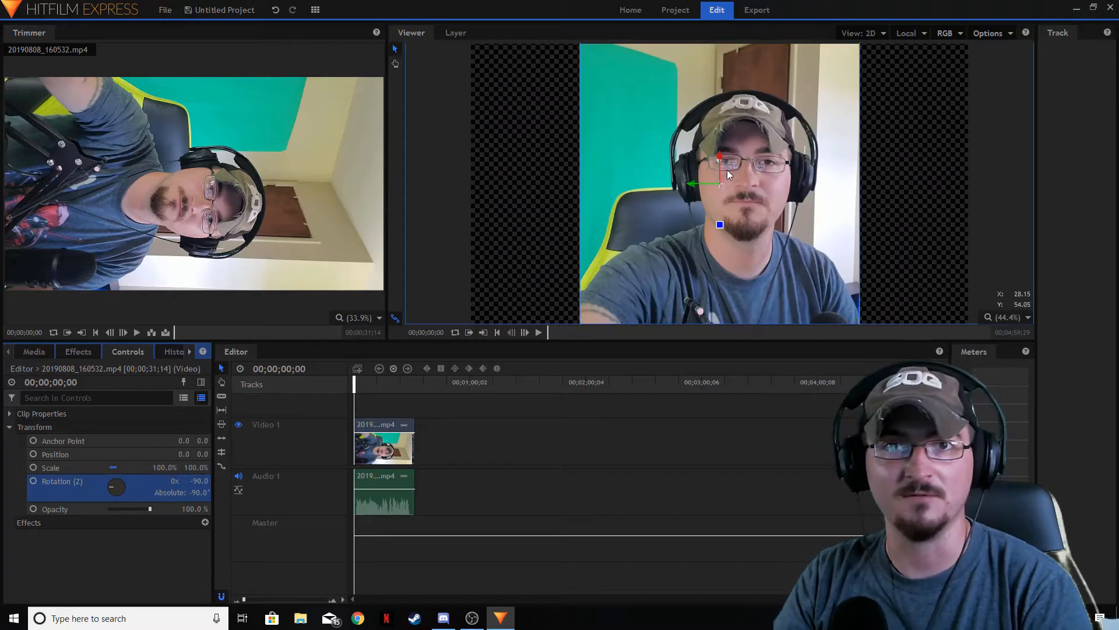
{"action": "left_click", "coordinate": [170, 555]}
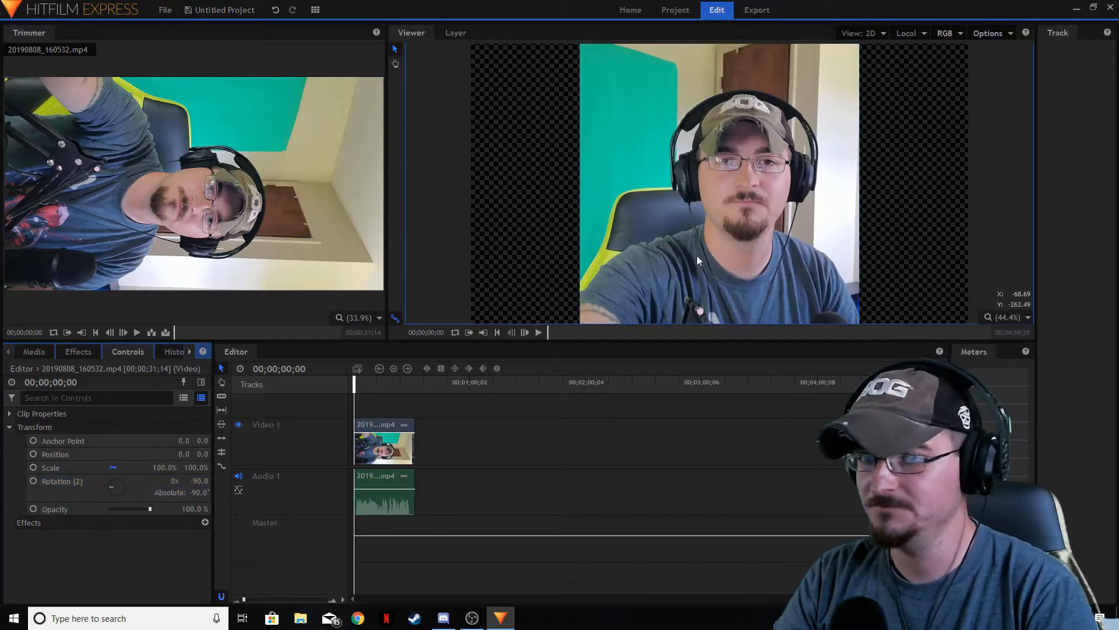
- Insert a second audio track below Audio 1 and place Mic Audio Only.mp4 at its start
{"action": "left_click", "coordinate": [34, 352]}
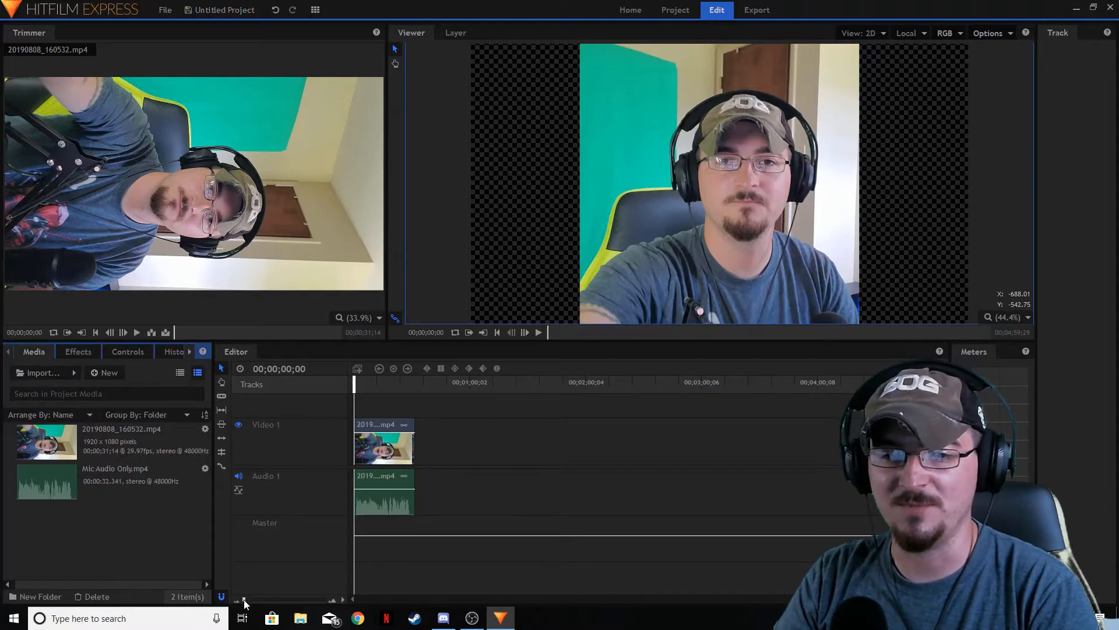
{"action": "left_click_drag", "start_coordinate": [243, 600], "coordinate": [255, 603]}
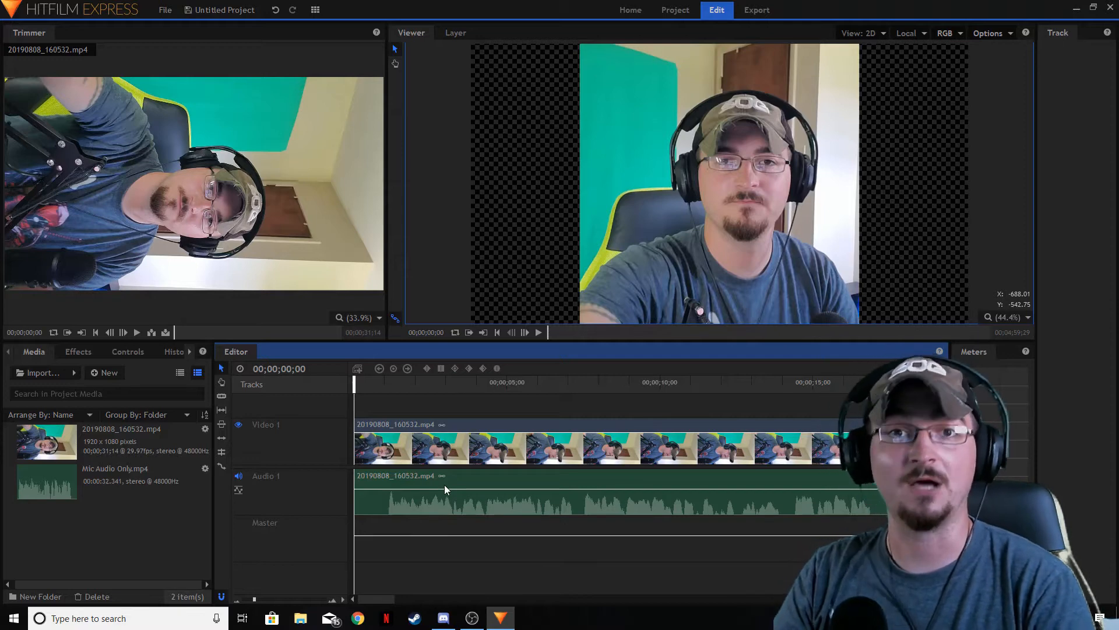
{"action": "left_click", "coordinate": [106, 484]}
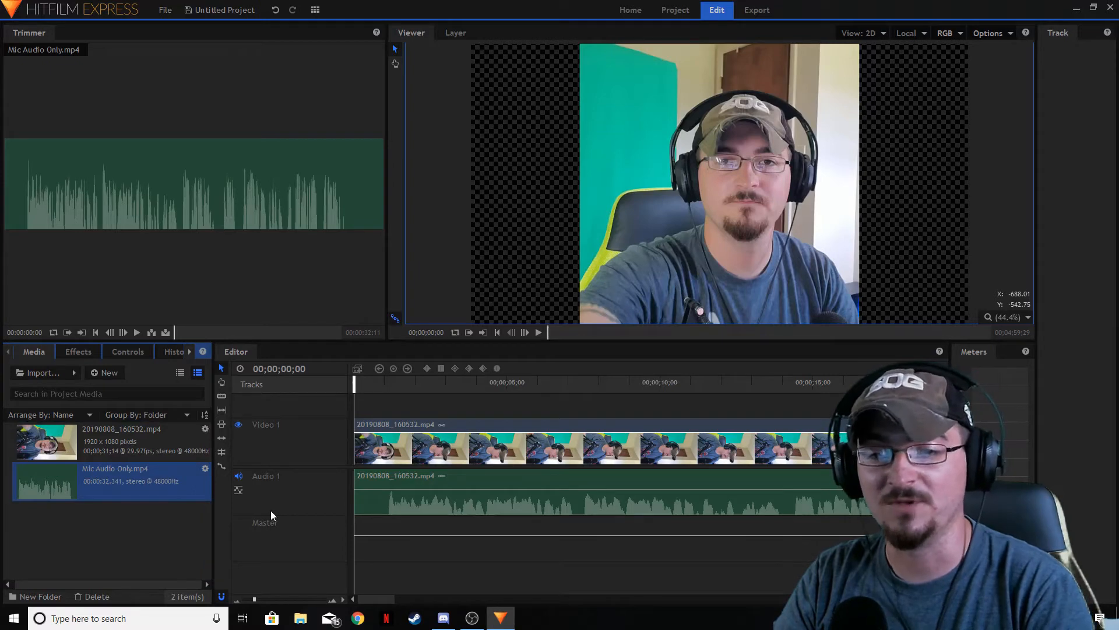
{"action": "right_click", "coordinate": [278, 479]}
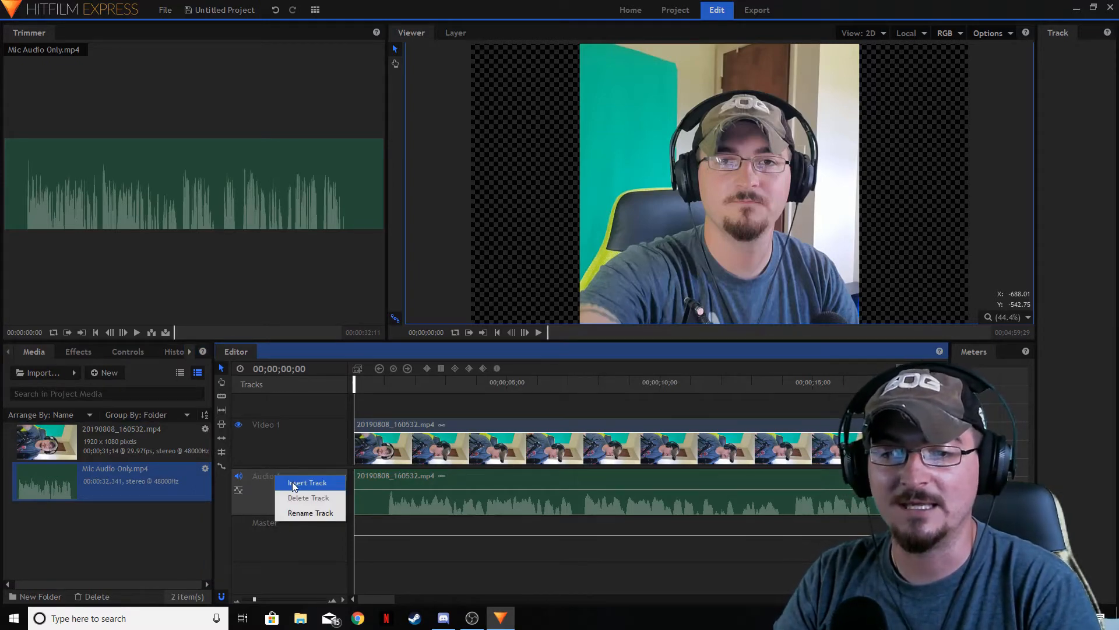
{"action": "left_click", "coordinate": [292, 481]}
{"action": "left_click", "coordinate": [293, 535]}
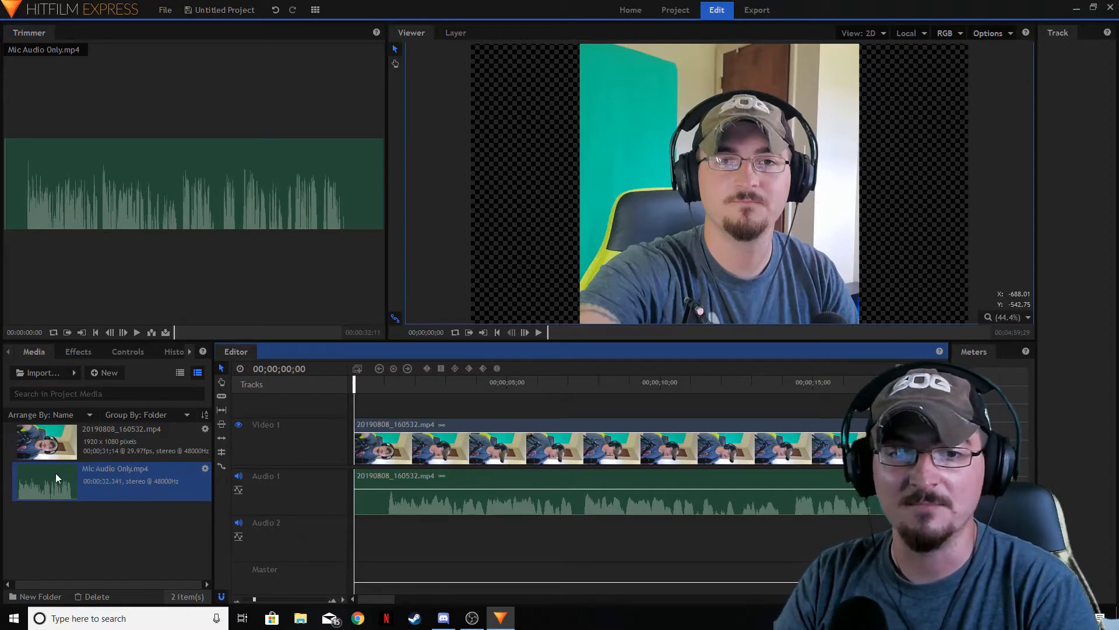
{"action": "left_click_drag", "start_coordinate": [55, 473], "coordinate": [350, 519]}
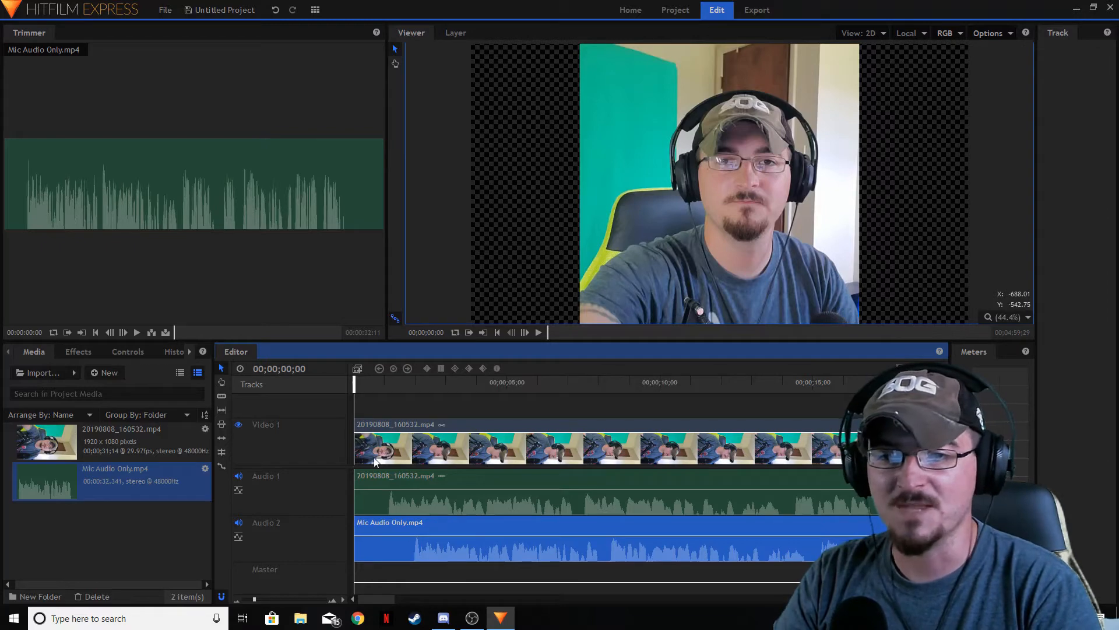
- Slice the Mic Audio Only clip at 00;00;01;29, where the speech begins, and delete the silent part before the cut
{"action": "left_click_drag", "start_coordinate": [355, 384], "coordinate": [414, 388]}
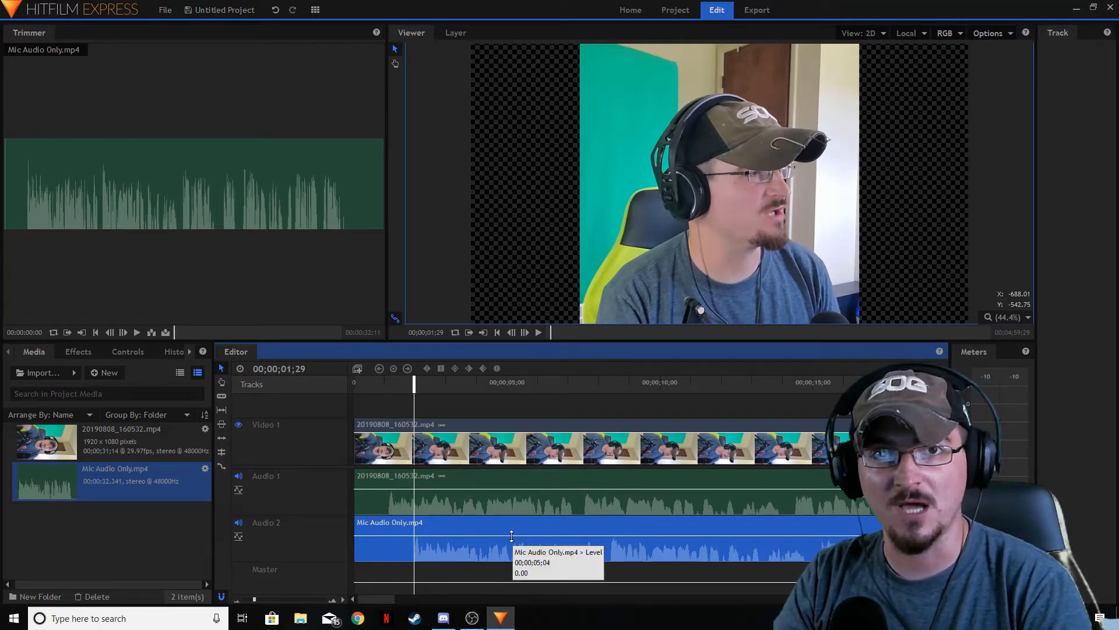
{"action": "key", "text": "c"}
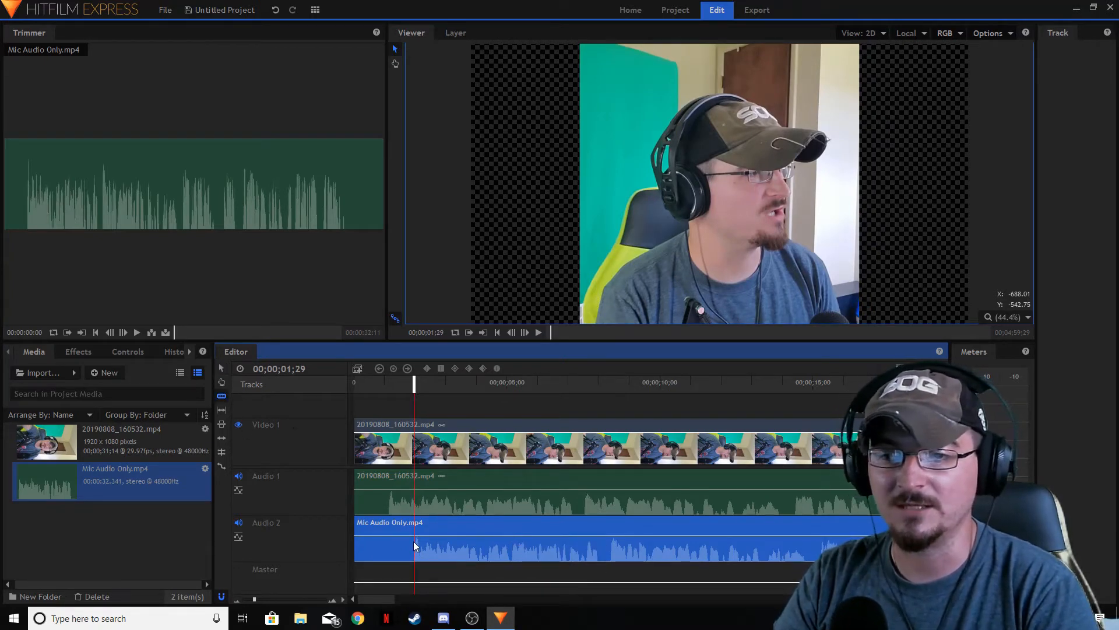
{"action": "left_click", "coordinate": [415, 546]}
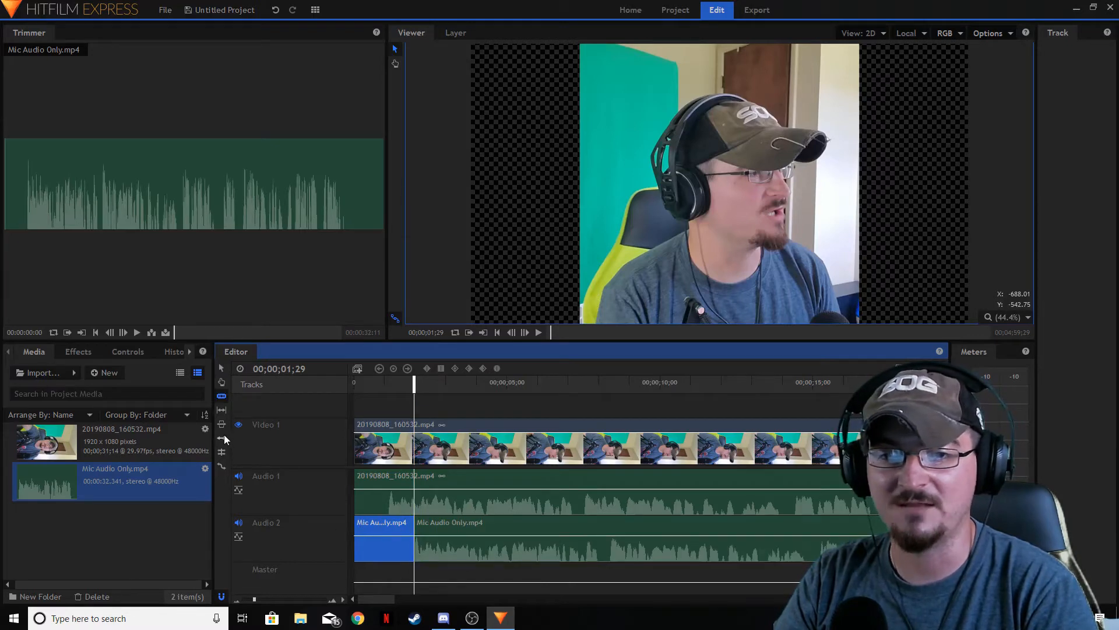
{"action": "left_click", "coordinate": [222, 368]}
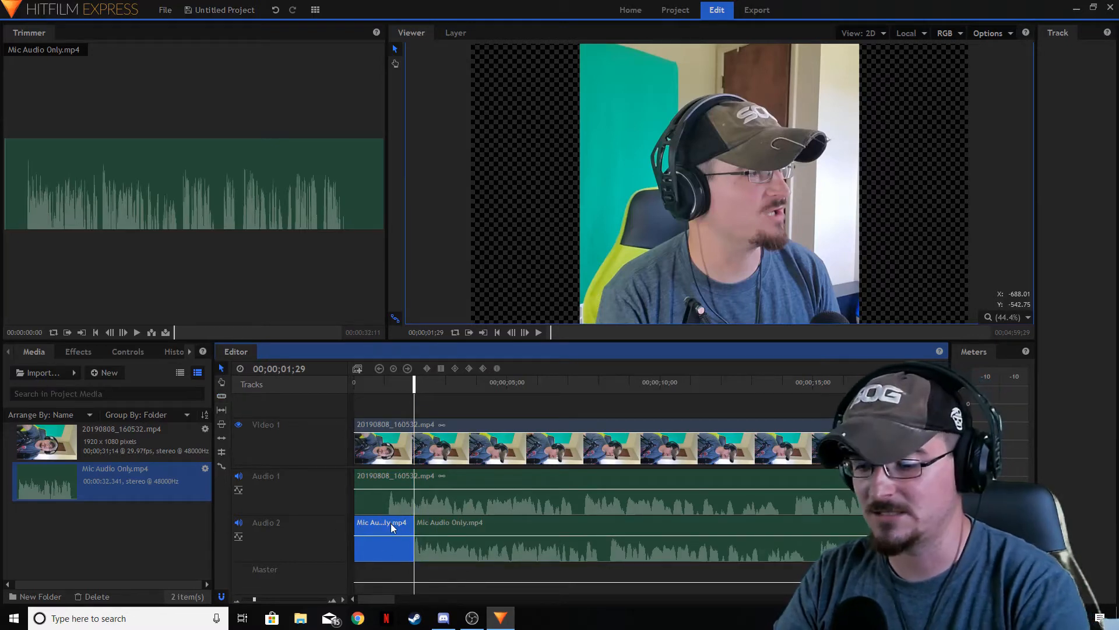
{"action": "key", "text": "Delete"}
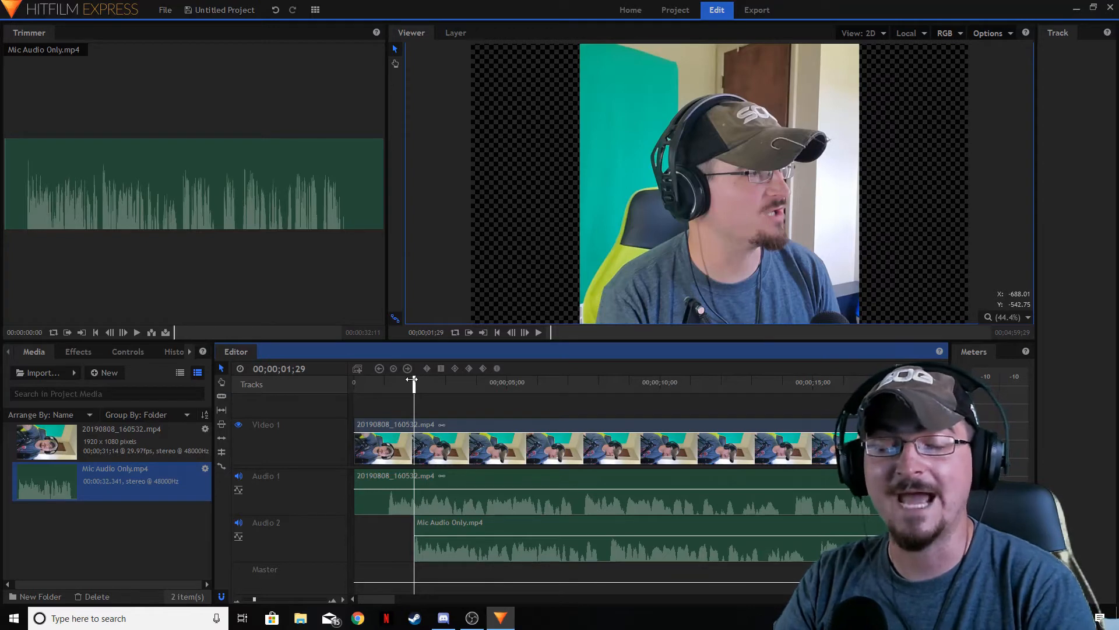
- Shift the Mic Audio Only clip to start at 00;00;01;04, where the speech begins in the video's own audio
{"action": "left_click_drag", "start_coordinate": [412, 382], "coordinate": [386, 381]}
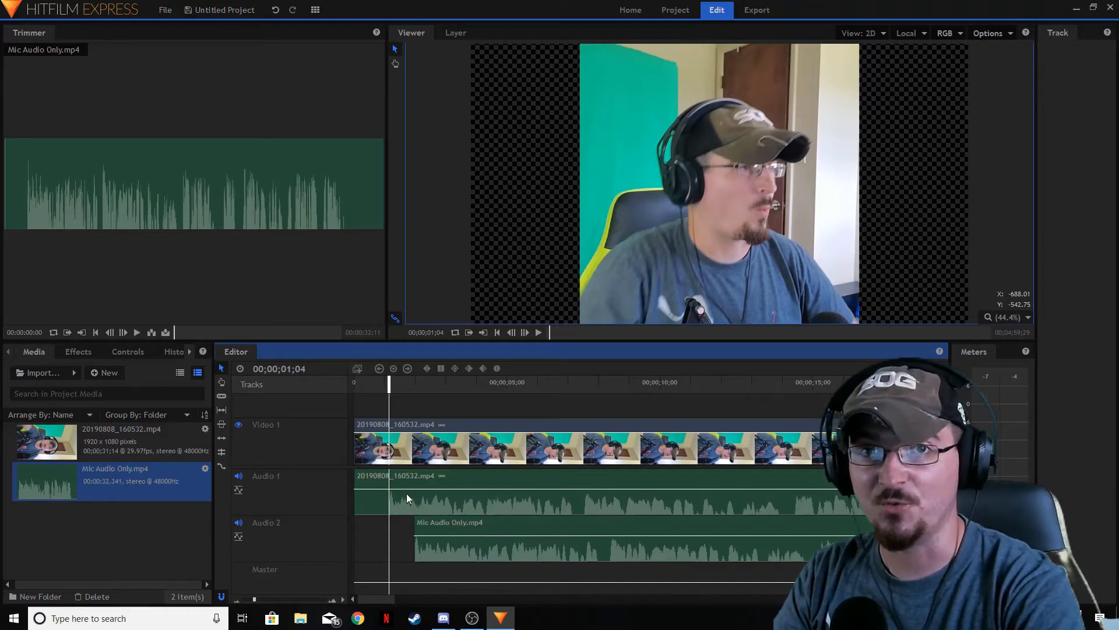
{"action": "left_click_drag", "start_coordinate": [431, 529], "coordinate": [392, 529]}
{"action": "left_click", "coordinate": [376, 543]}
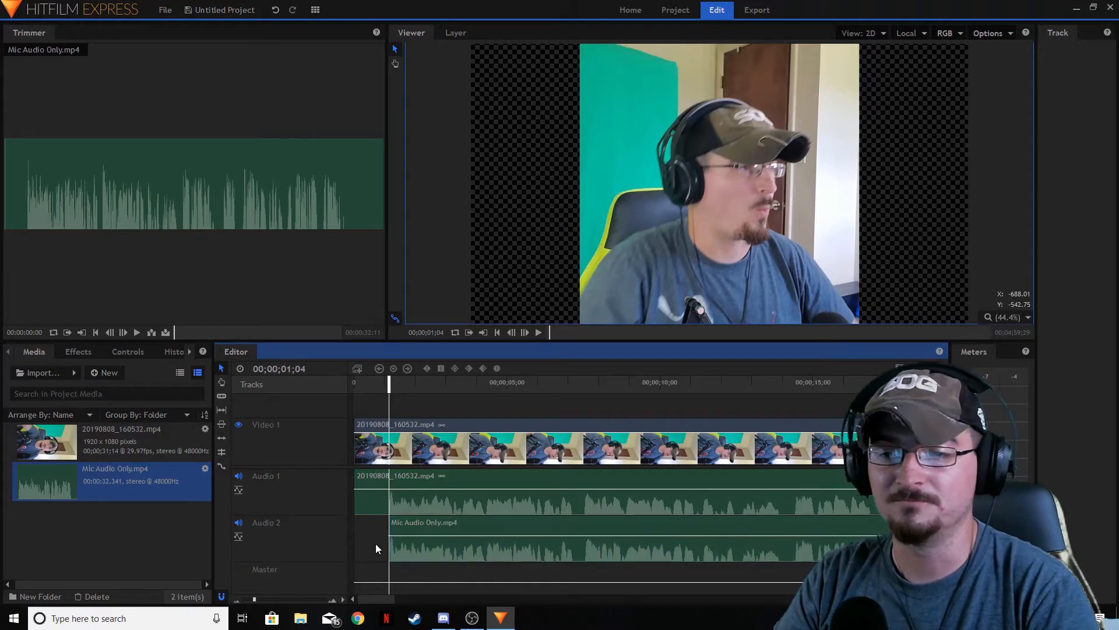
- Unlink the 20190808_160532.mp4 video clip from its original audio and select each part separately to check the split
{"action": "left_click", "coordinate": [512, 426]}
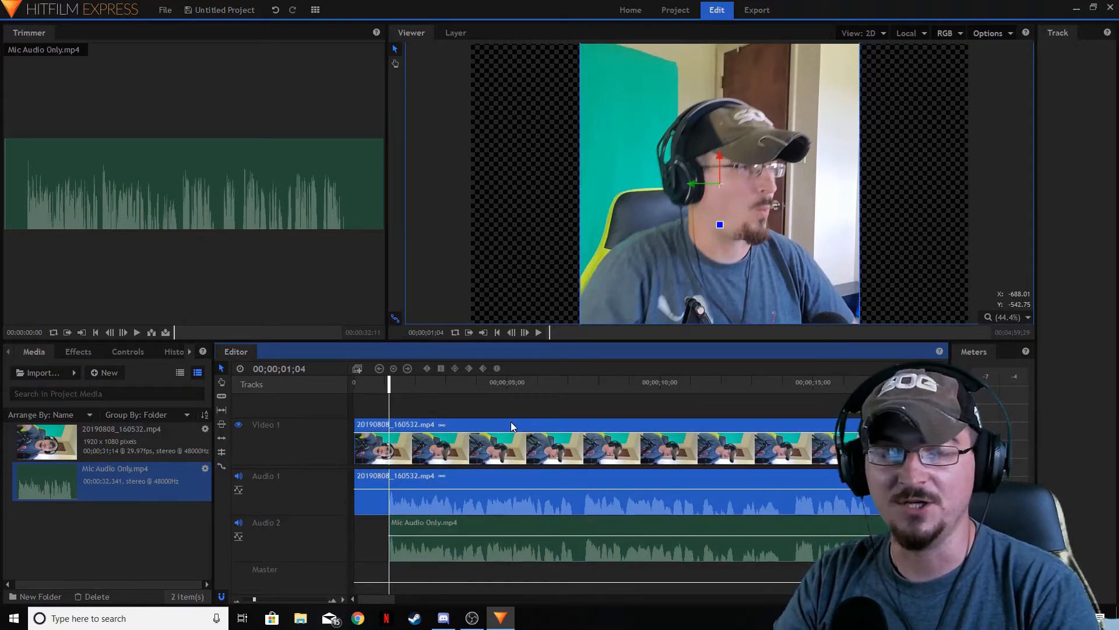
{"action": "right_click", "coordinate": [512, 426]}
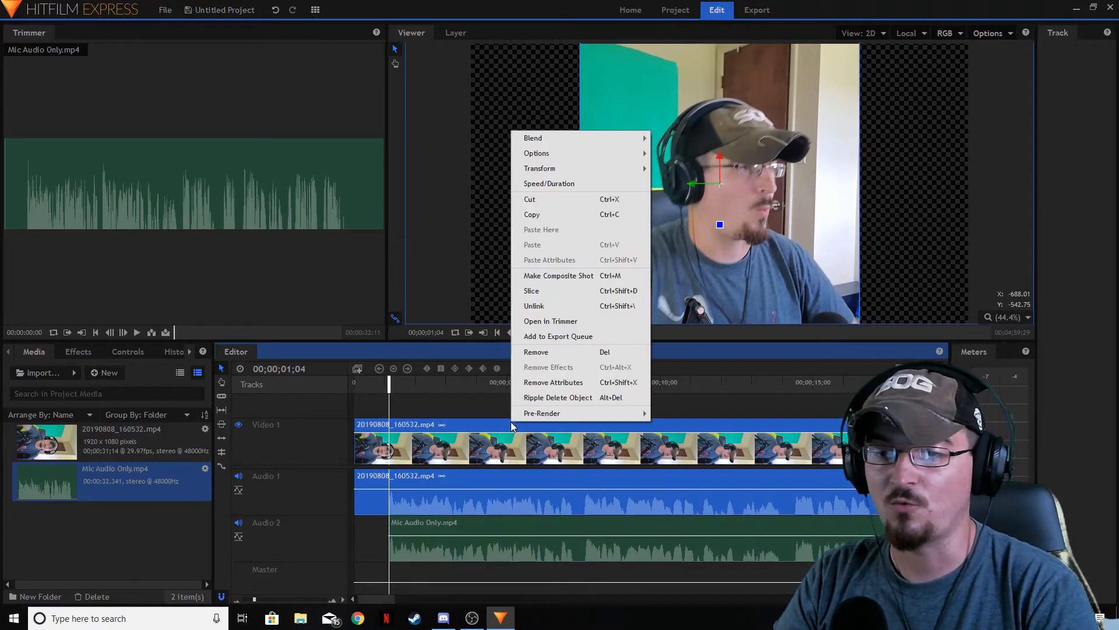
{"action": "left_click", "coordinate": [554, 305]}
{"action": "left_click", "coordinate": [543, 411]}
{"action": "left_click", "coordinate": [541, 429]}
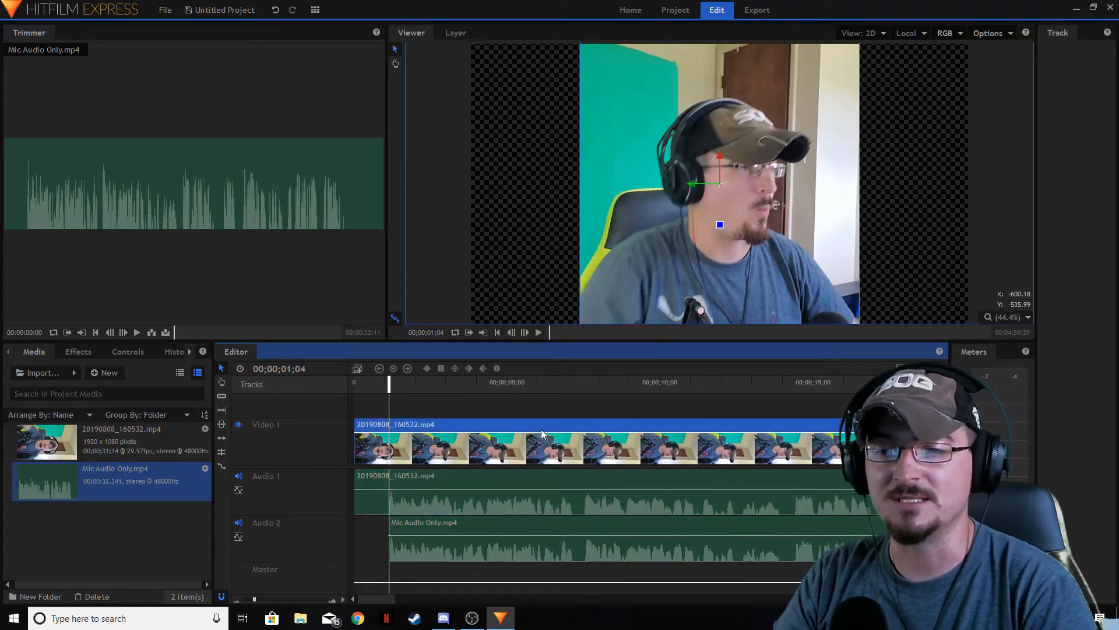
{"action": "left_click", "coordinate": [549, 482]}
{"action": "left_click", "coordinate": [548, 424]}
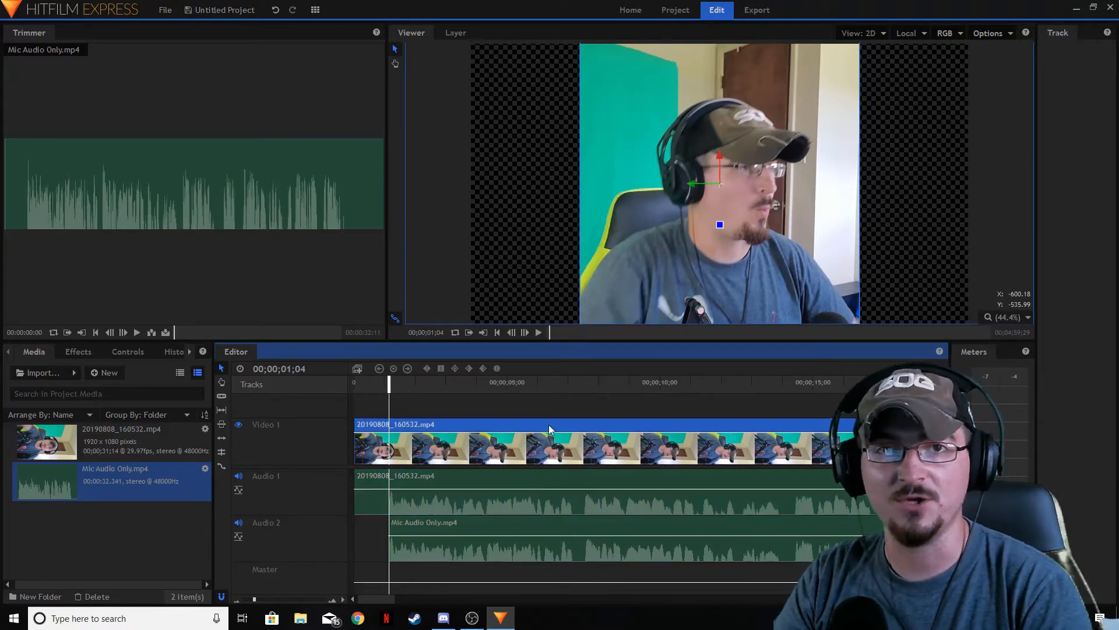
- Delete the video's original audio from Audio 1 and move the Mic Audio Only clip up into that track
{"action": "left_click", "coordinate": [534, 477]}
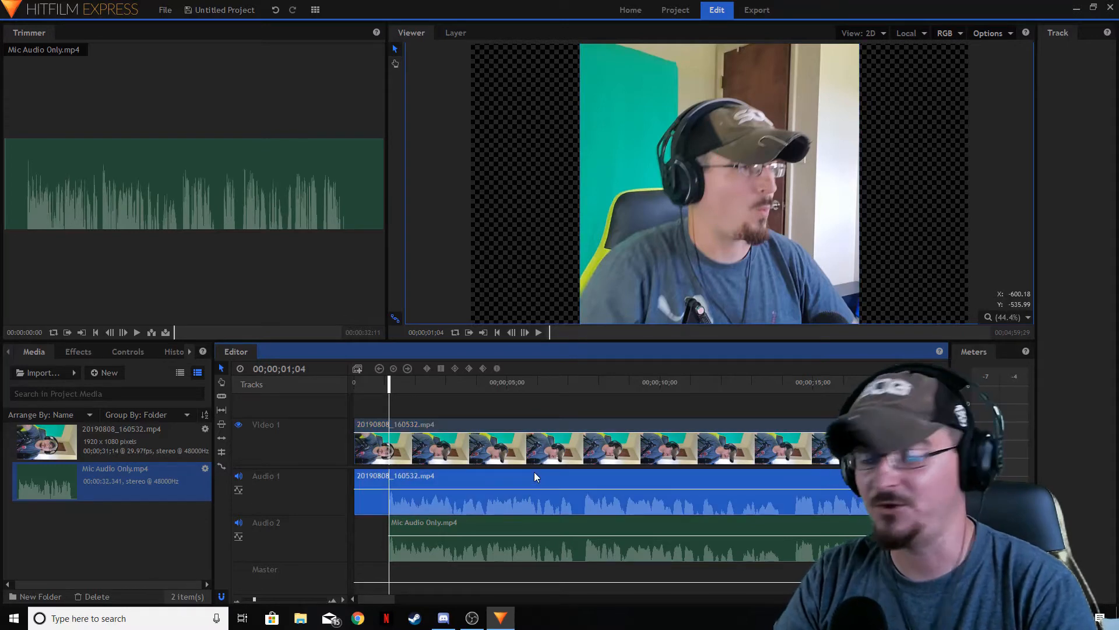
{"action": "key", "text": "Delete"}
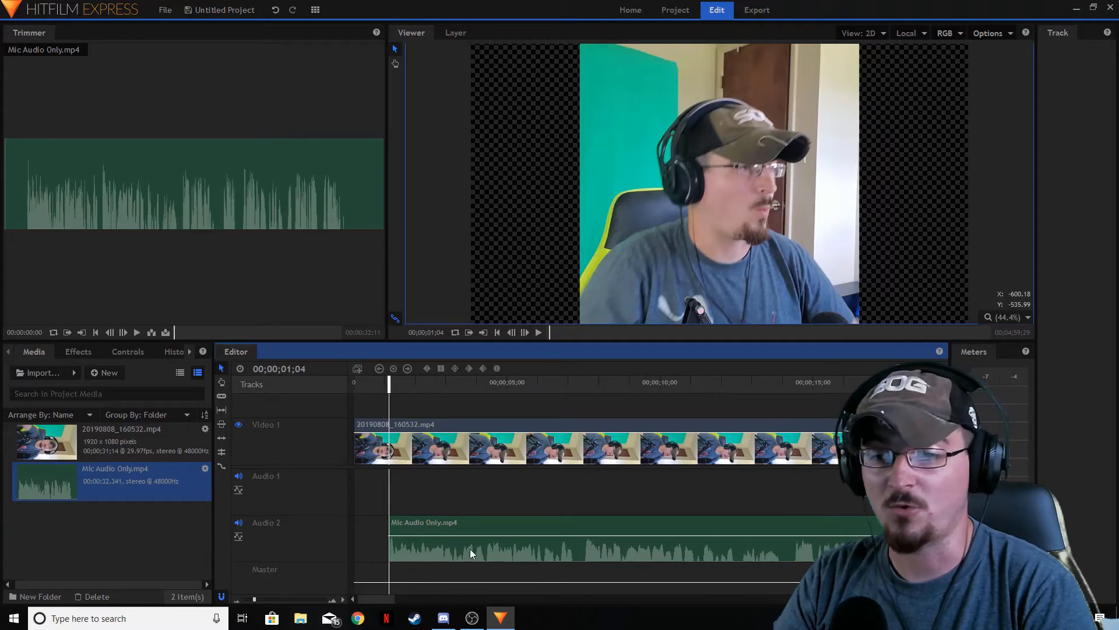
{"action": "left_click_drag", "start_coordinate": [470, 548], "coordinate": [443, 502]}
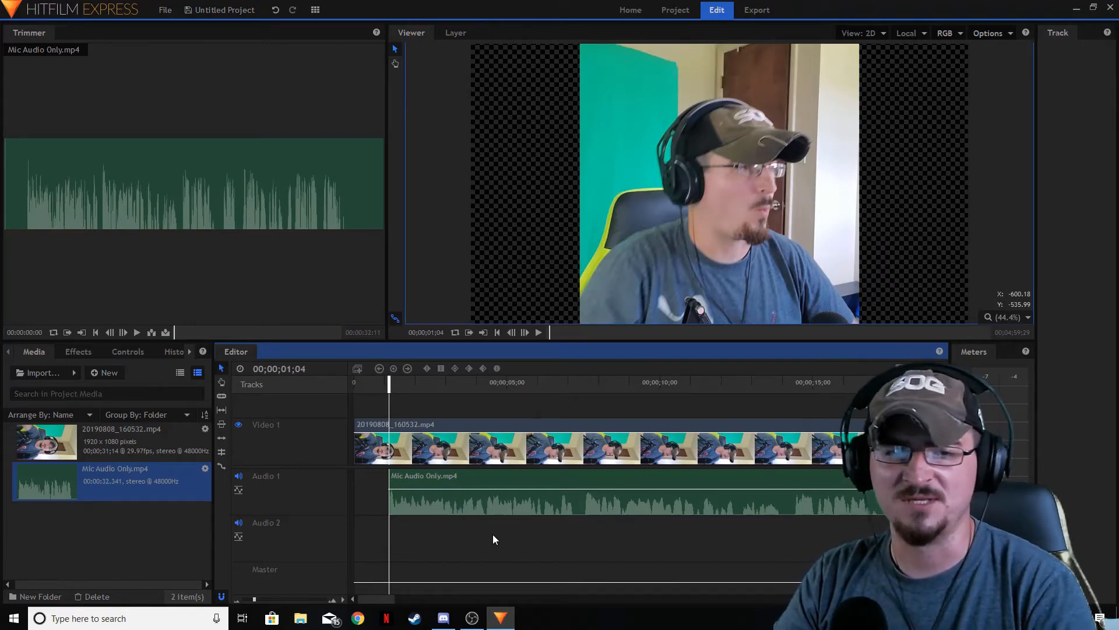
- Return the playhead to the start and delete both the Mic Audio Only clip and the video clip from the timeline
{"action": "left_click_drag", "start_coordinate": [389, 383], "coordinate": [332, 381]}
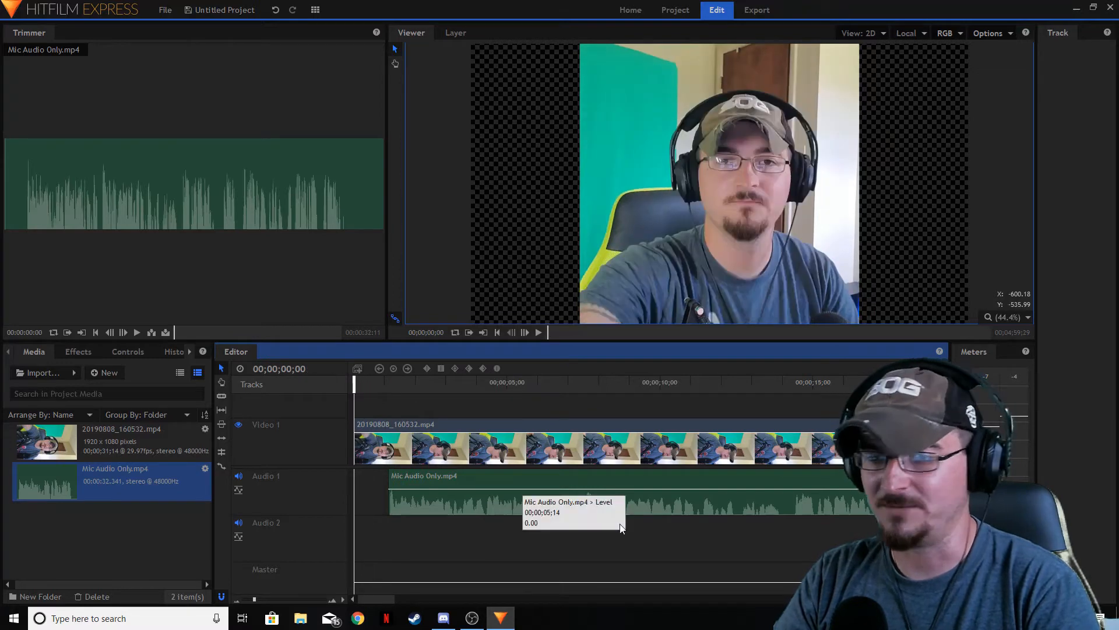
{"action": "left_click", "coordinate": [674, 507]}
{"action": "left_click", "coordinate": [599, 424], "text": "shift"}
{"action": "key", "text": "Delete"}
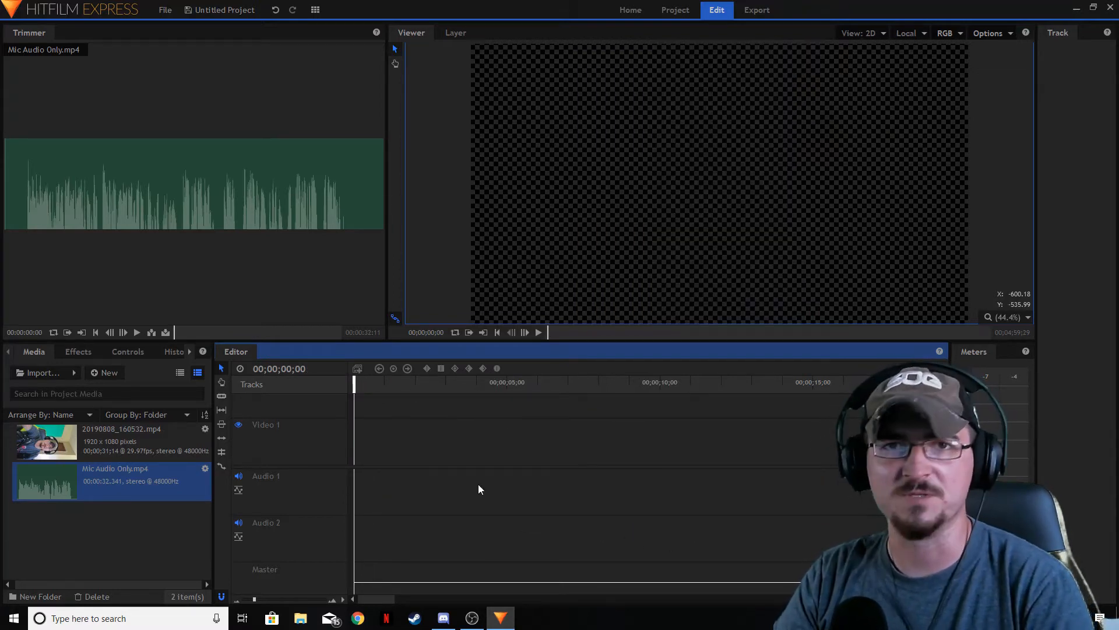
- Merge the audio and video of 20190808_160532.mp4 and Mic Audio Only.mp4, and place the merged clip at the start of the timeline
{"action": "left_click", "coordinate": [131, 527]}
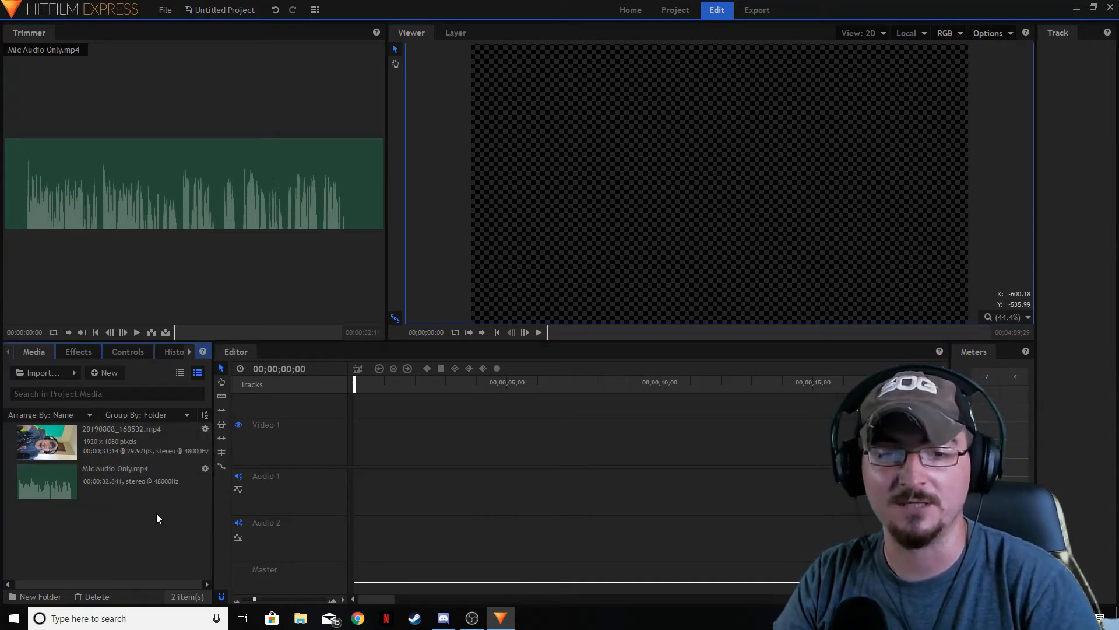
{"action": "left_click_drag", "start_coordinate": [156, 513], "coordinate": [134, 456]}
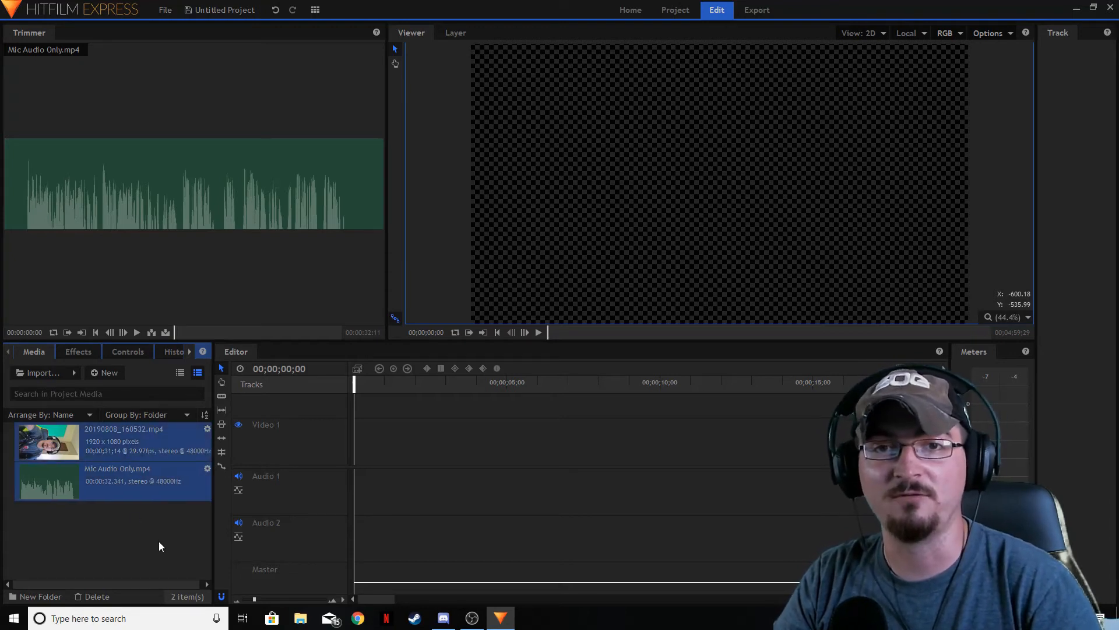
{"action": "left_click_drag", "start_coordinate": [164, 530], "coordinate": [154, 447]}
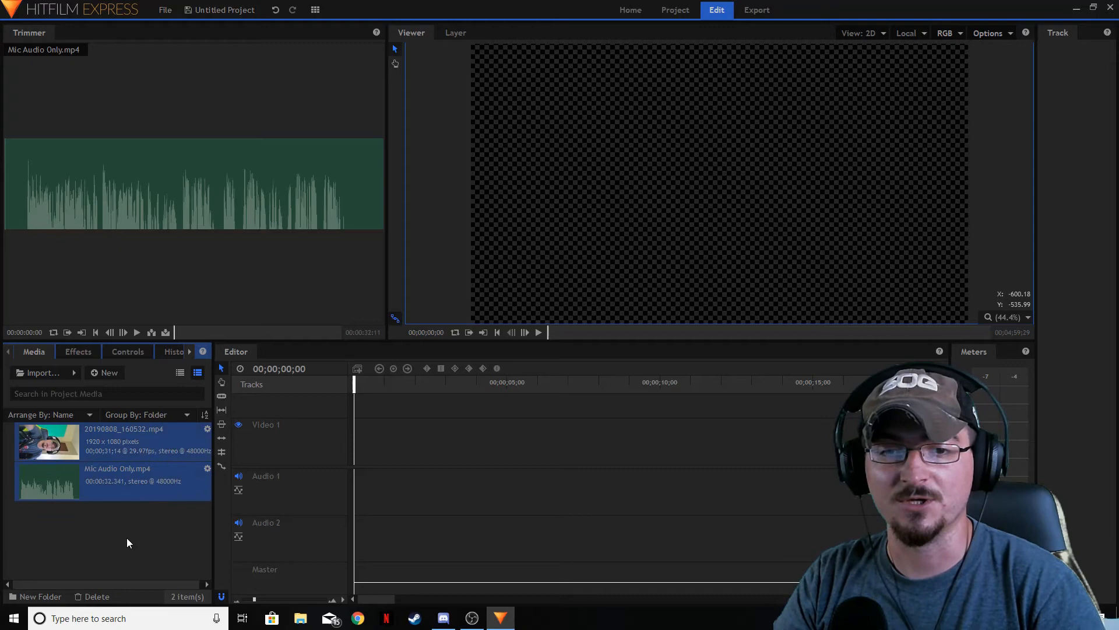
{"action": "right_click", "coordinate": [125, 439]}
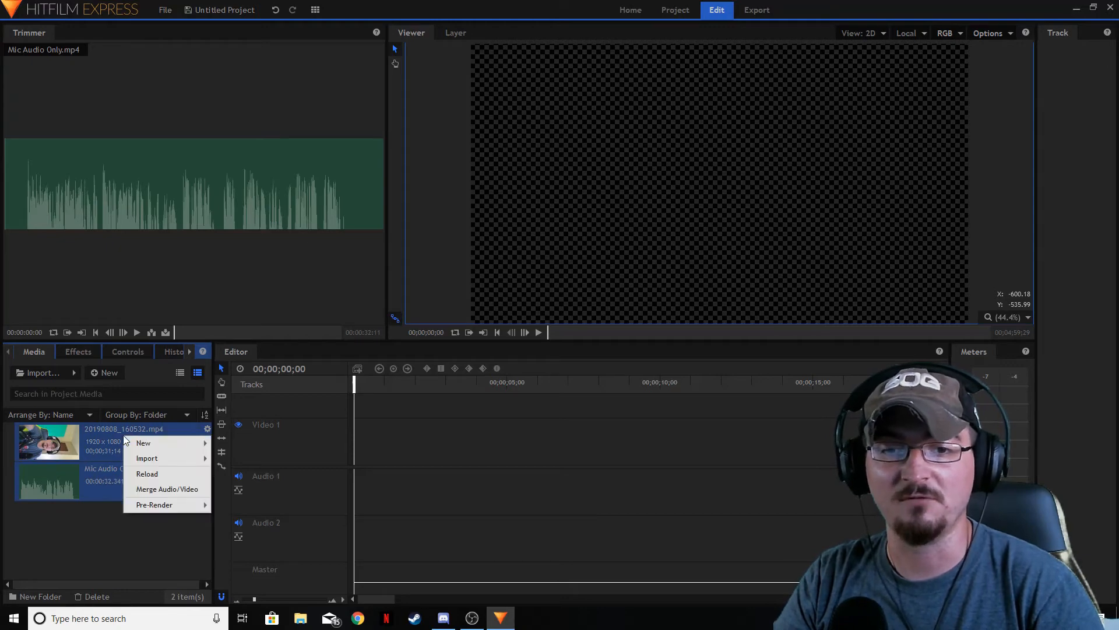
{"action": "left_click", "coordinate": [162, 493]}
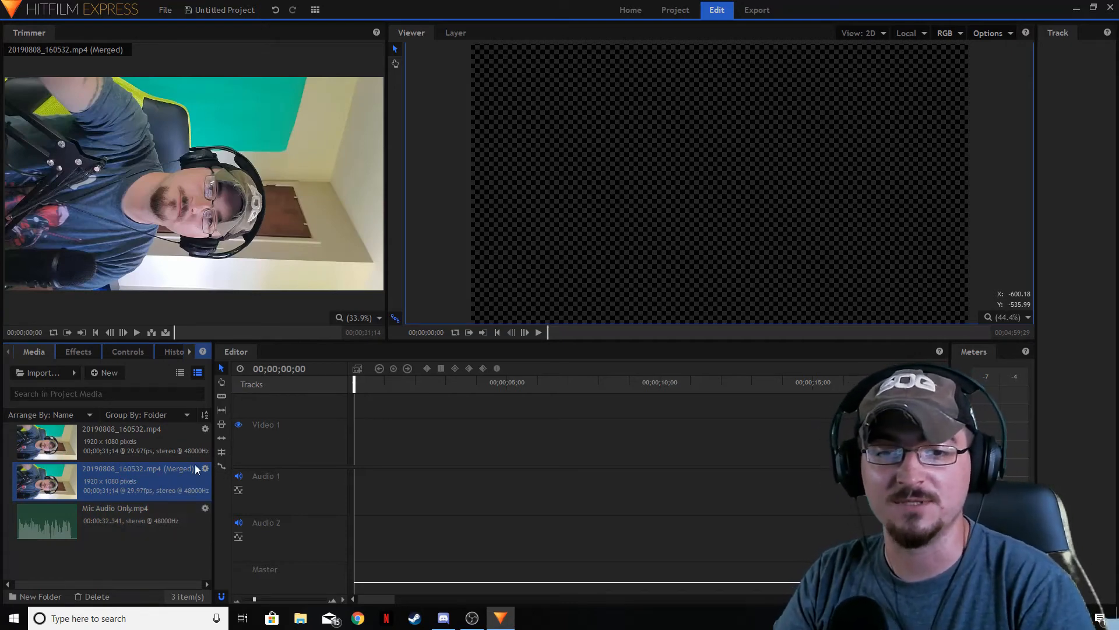
{"action": "left_click_drag", "start_coordinate": [103, 479], "coordinate": [360, 459]}
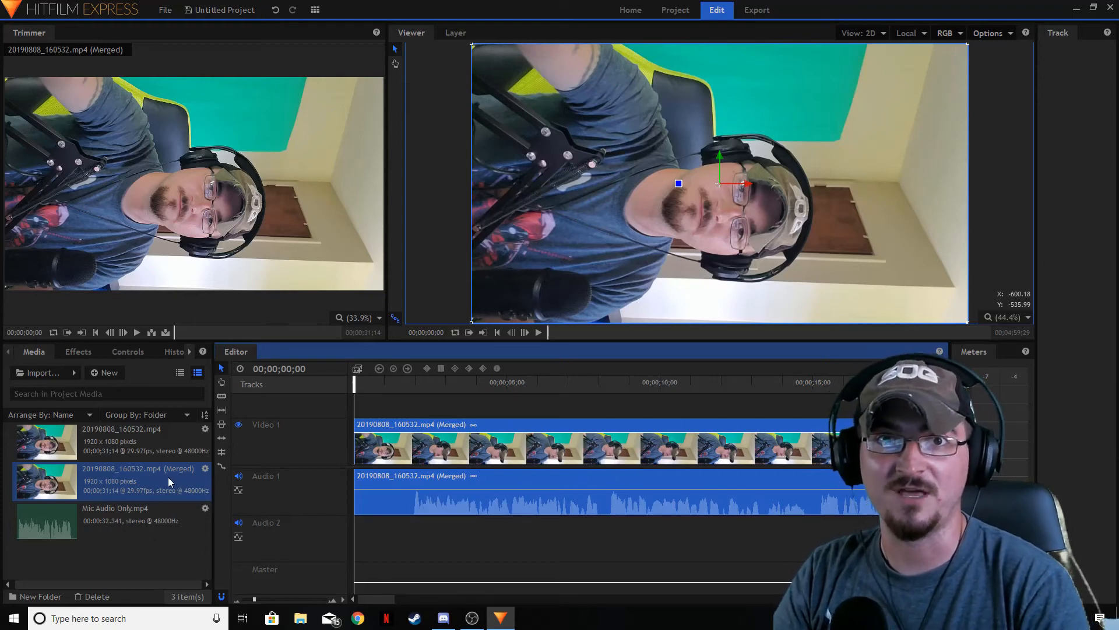
- Set the Z rotation of the merged video clip on Video 1 to -90 degrees
{"action": "right_click", "coordinate": [551, 430]}
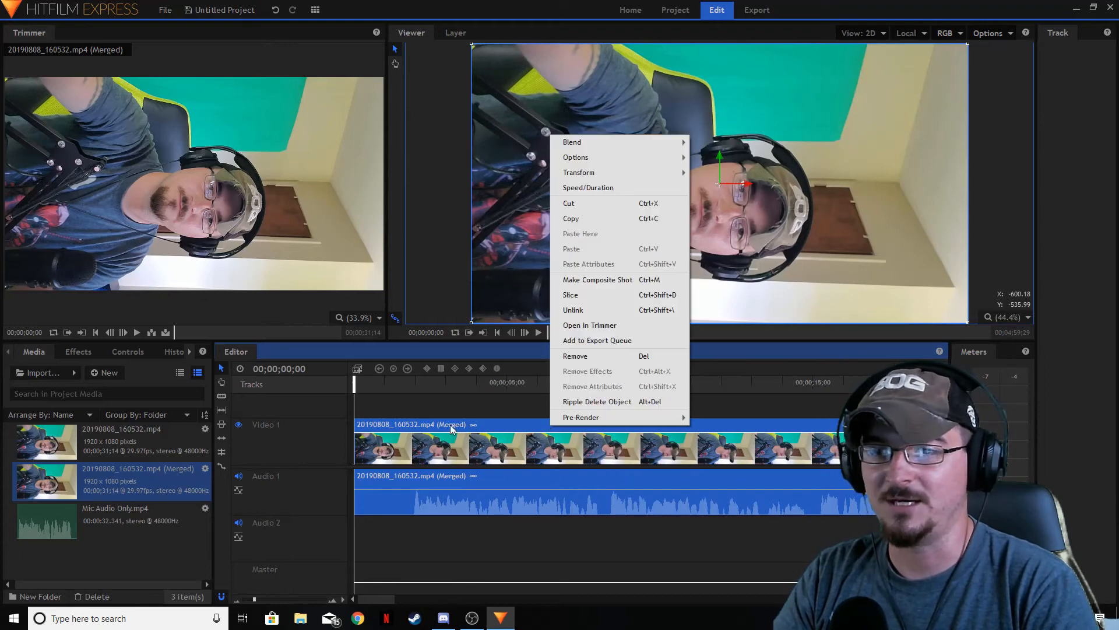
{"action": "left_click", "coordinate": [432, 432]}
{"action": "left_click", "coordinate": [133, 351]}
{"action": "left_click", "coordinate": [9, 428]}
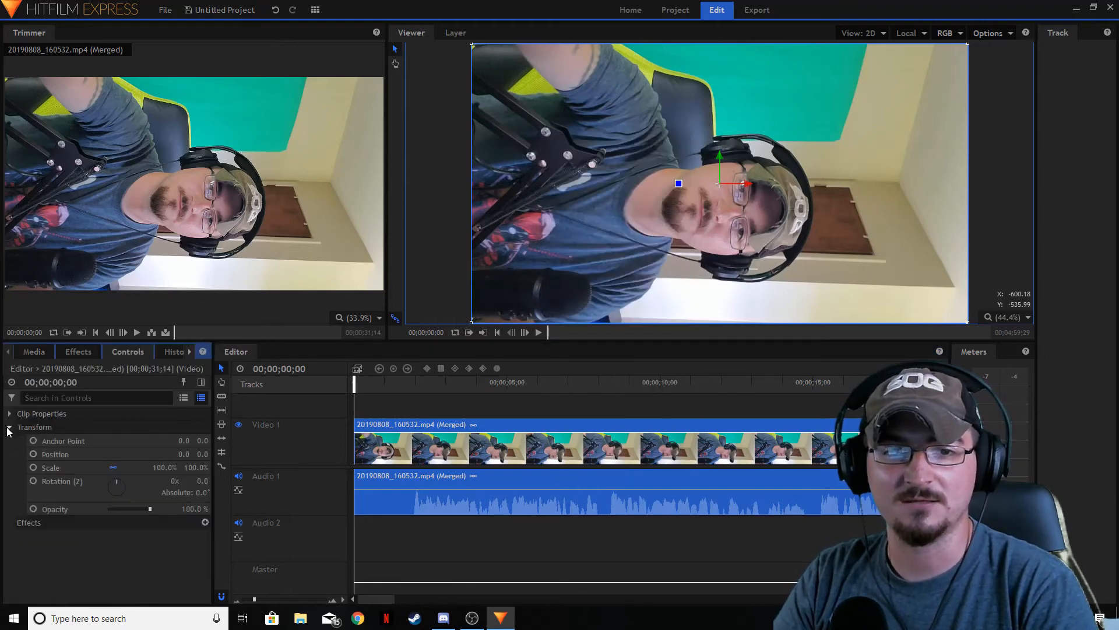
{"action": "left_click", "coordinate": [198, 480]}
{"action": "type", "text": "-90"}
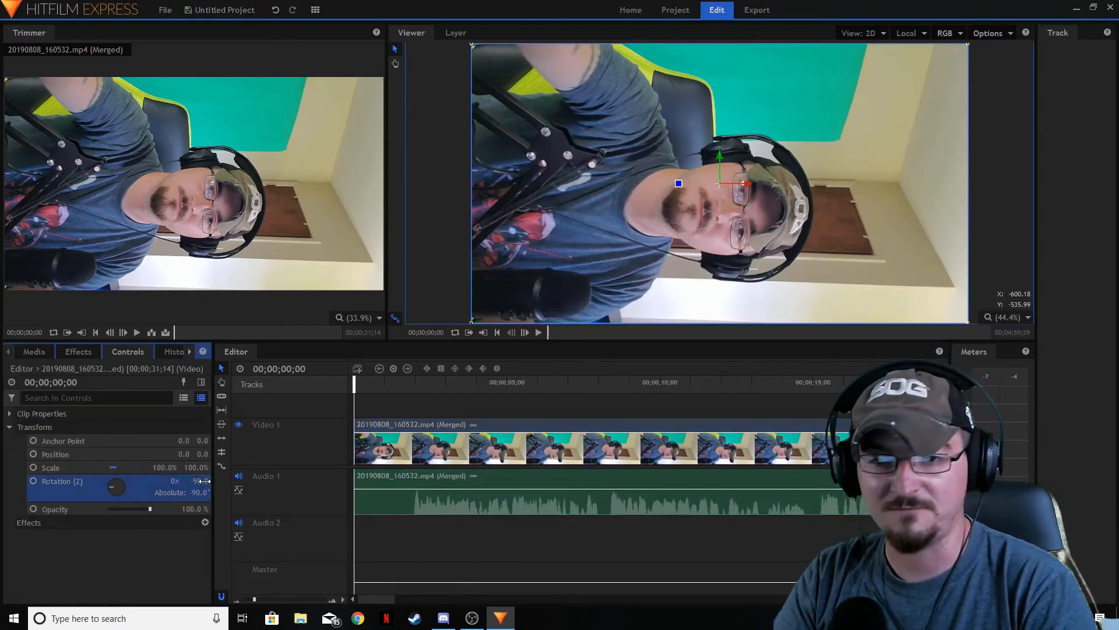
{"action": "key", "text": "Return"}
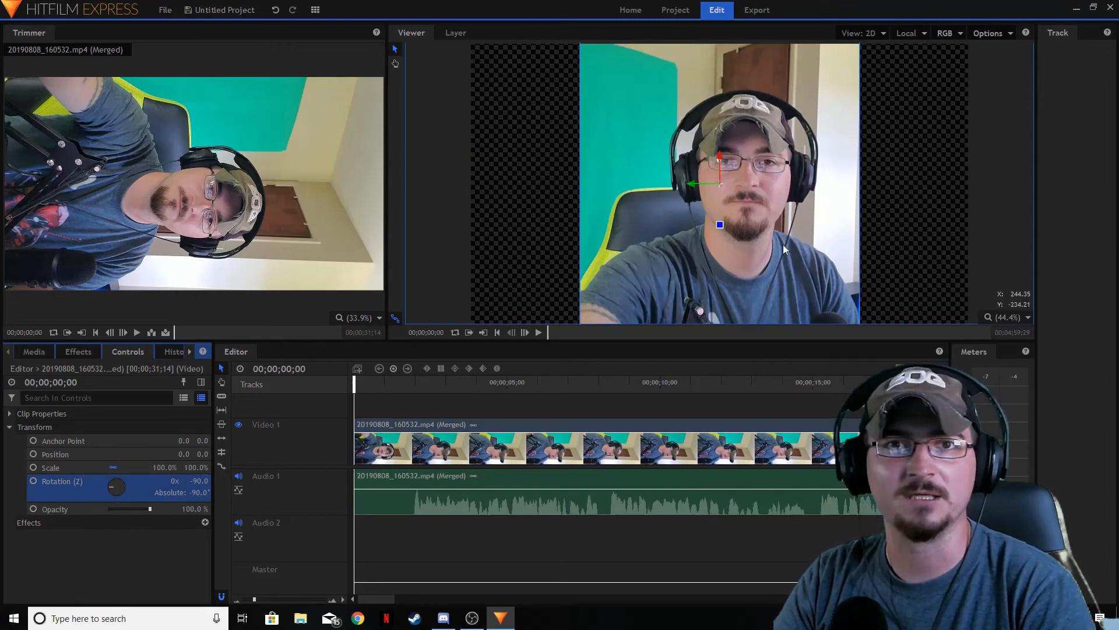